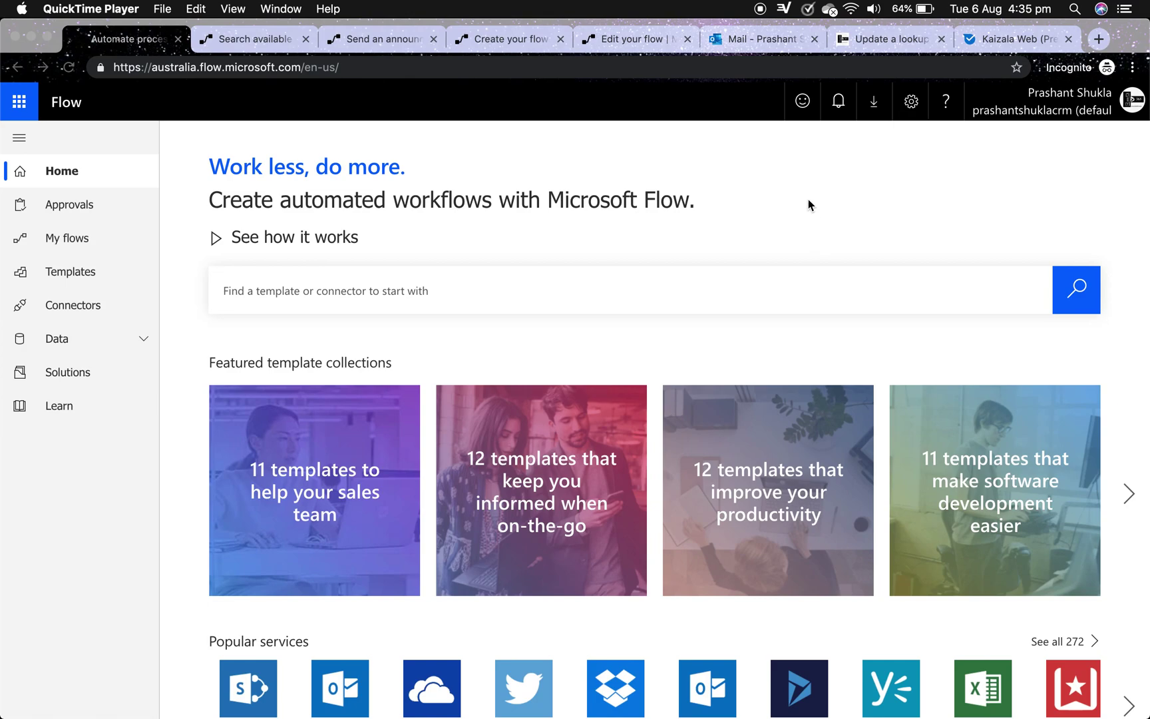
Step: Switch to the blog post 'Update a lookup from a text field (no code solution)'
{"action": "left_click", "coordinate": [894, 46]}
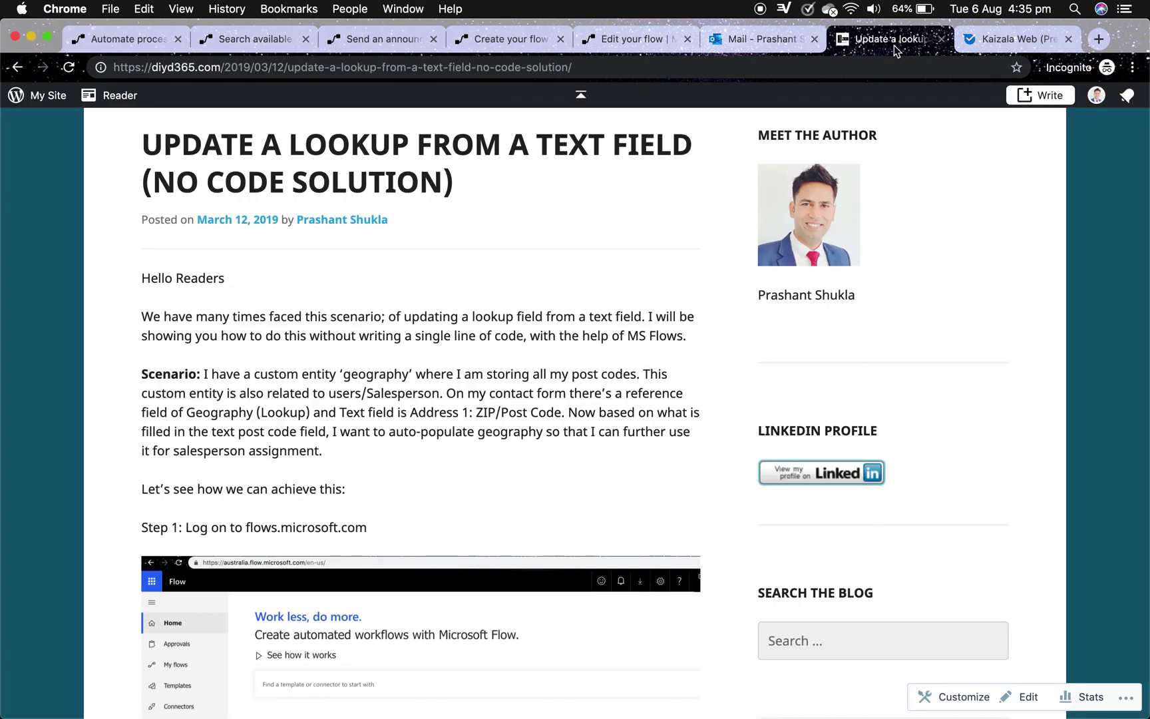
Step: Show the Outlook DIY D365 folder with its five '[New post]' notification emails
{"action": "left_click", "coordinate": [774, 43]}
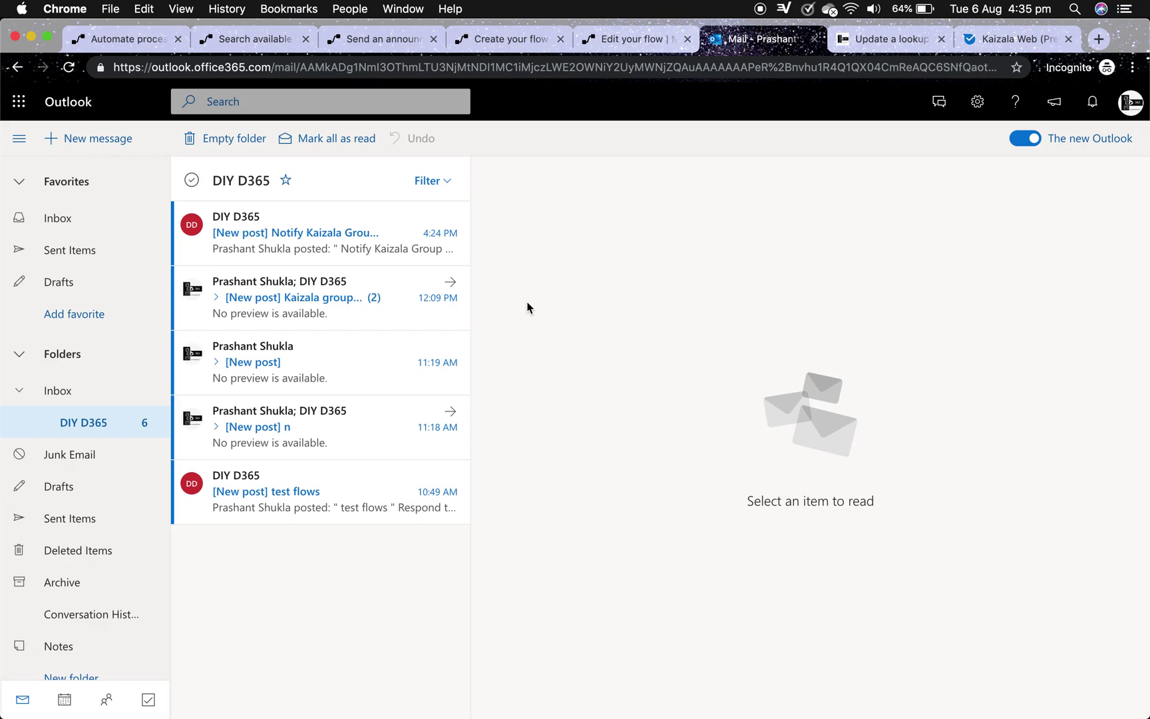
Step: Open the 'Send an announcement on Kaizala when you get an Outlook email' template from the kaizala results
{"action": "left_click", "coordinate": [127, 41]}
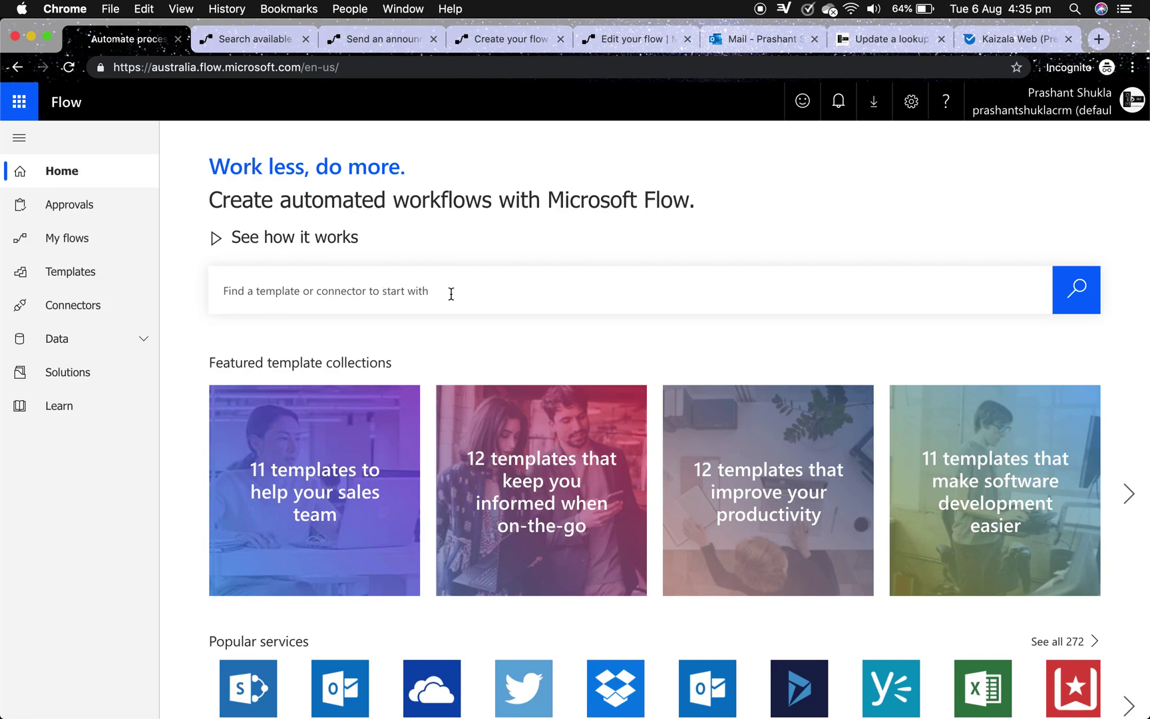
{"action": "left_click", "coordinate": [263, 40]}
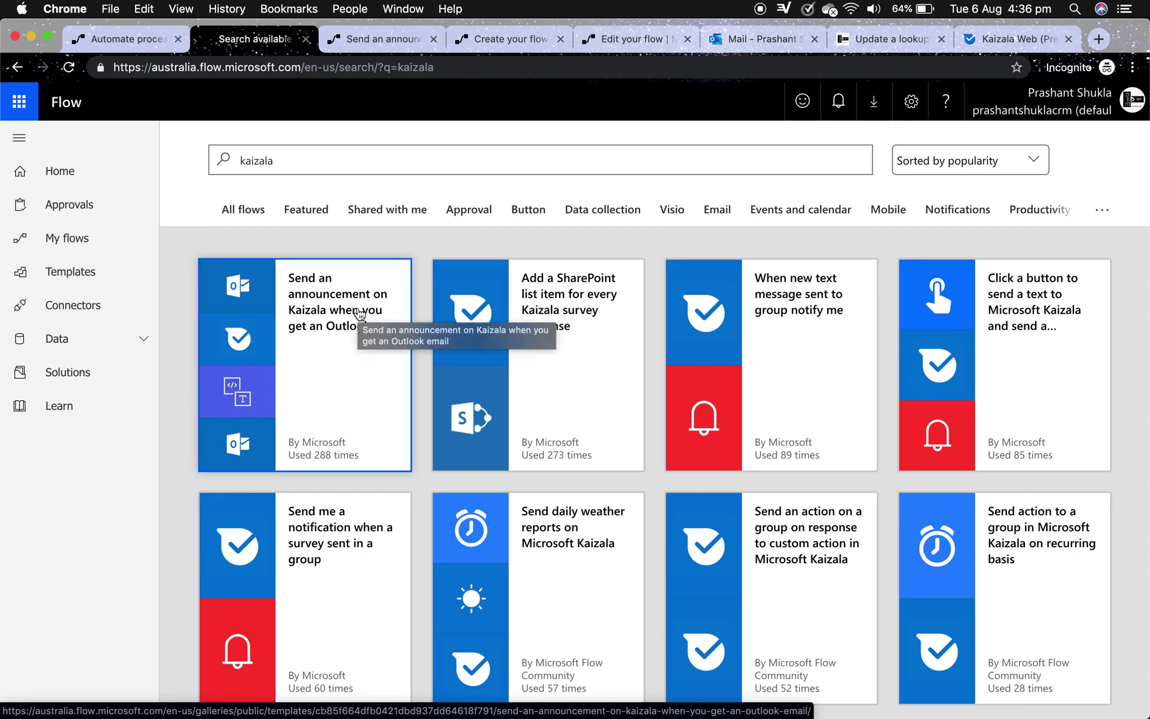
{"action": "left_click", "coordinate": [306, 355]}
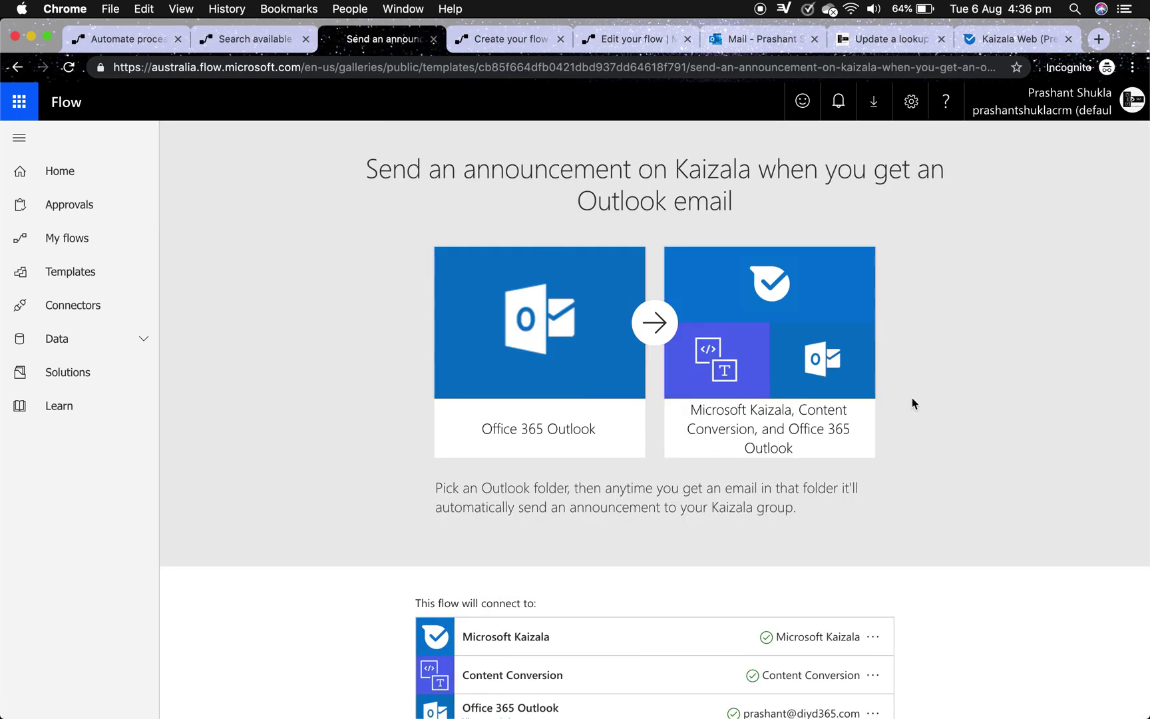
{"action": "scroll", "coordinate": [912, 397], "scroll_direction": "down", "scroll_amount": 3}
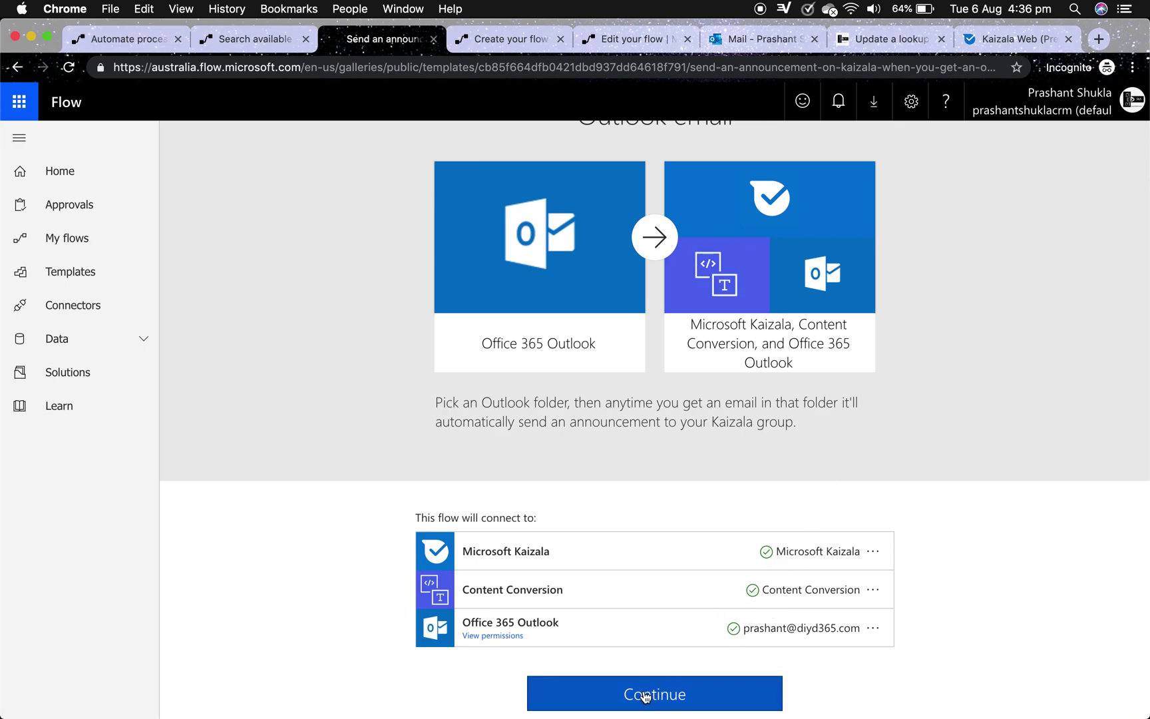
Step: Set the new-email trigger to watch the Inbox > DIY D365 folder
{"action": "left_click", "coordinate": [512, 44]}
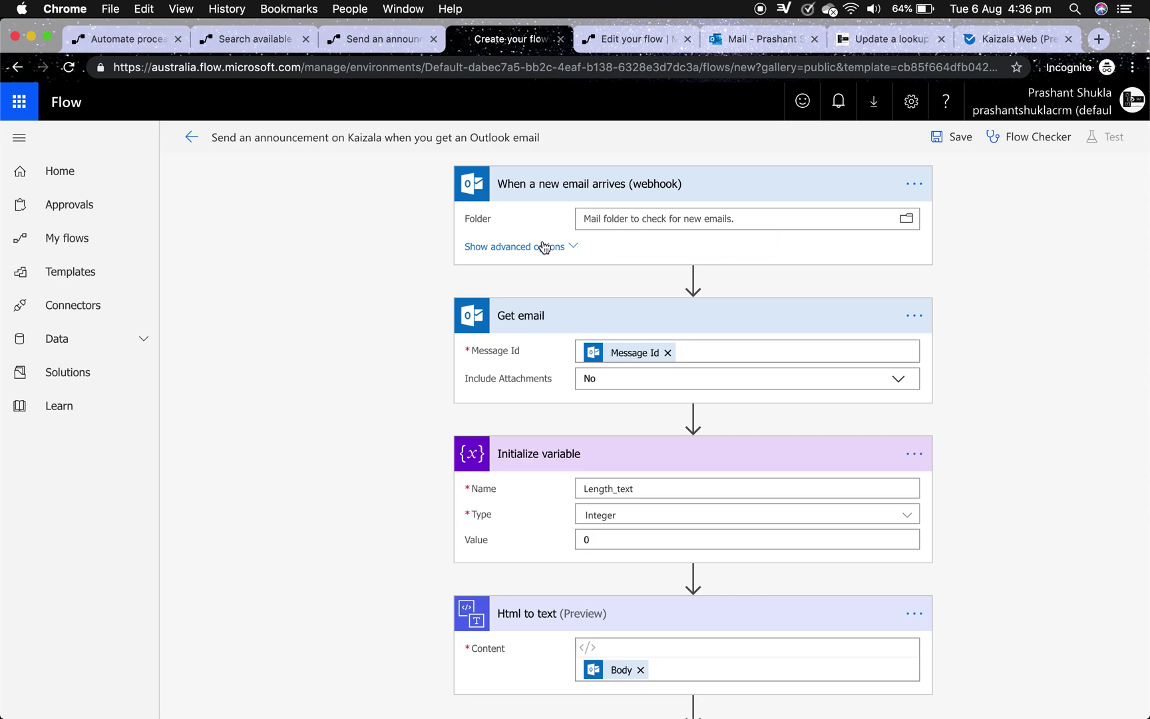
{"action": "left_click", "coordinate": [608, 222]}
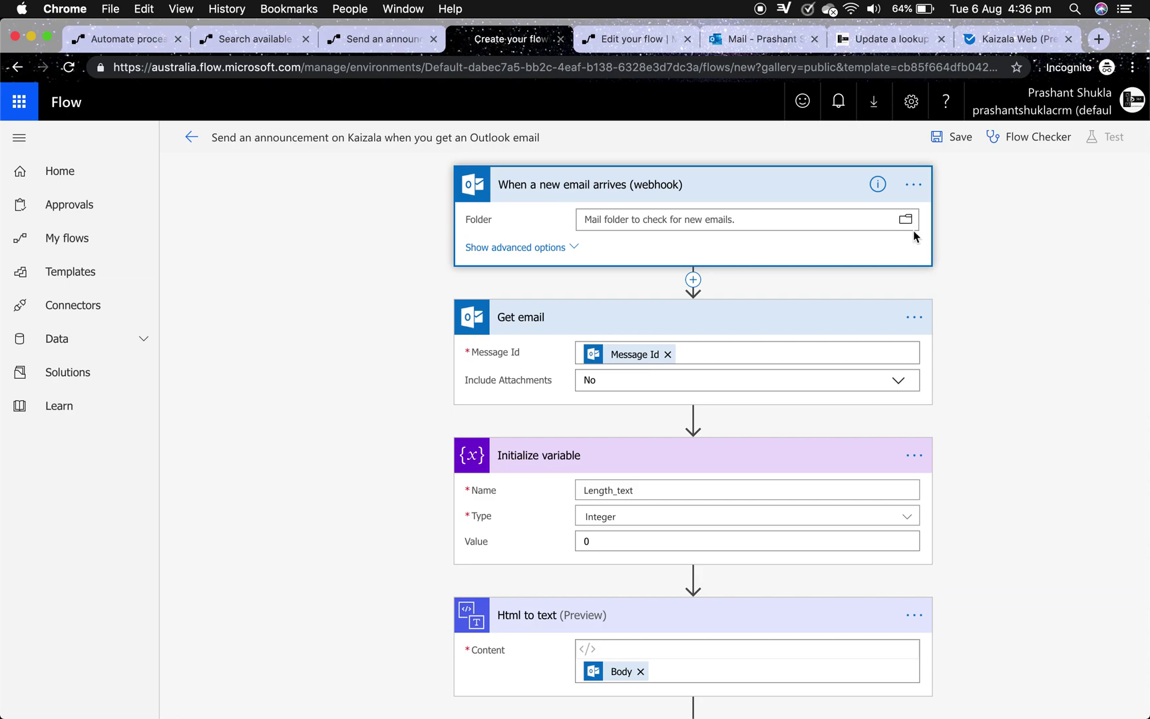
{"action": "left_click", "coordinate": [907, 222]}
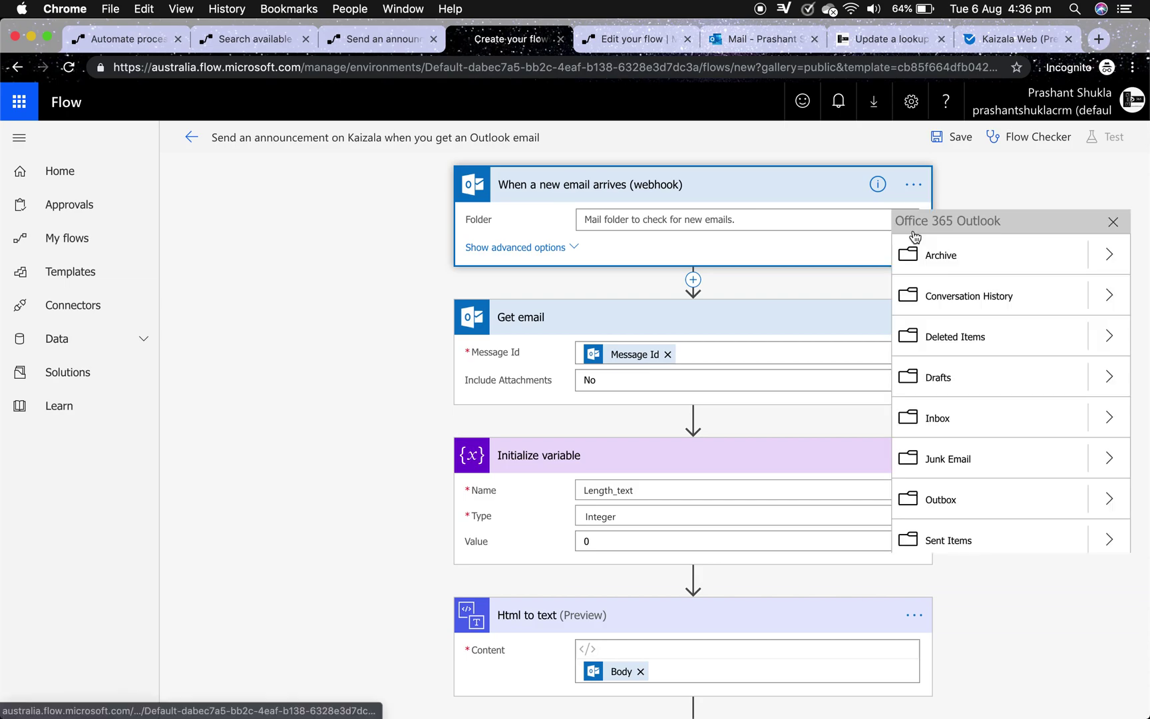
{"action": "left_click", "coordinate": [1110, 419]}
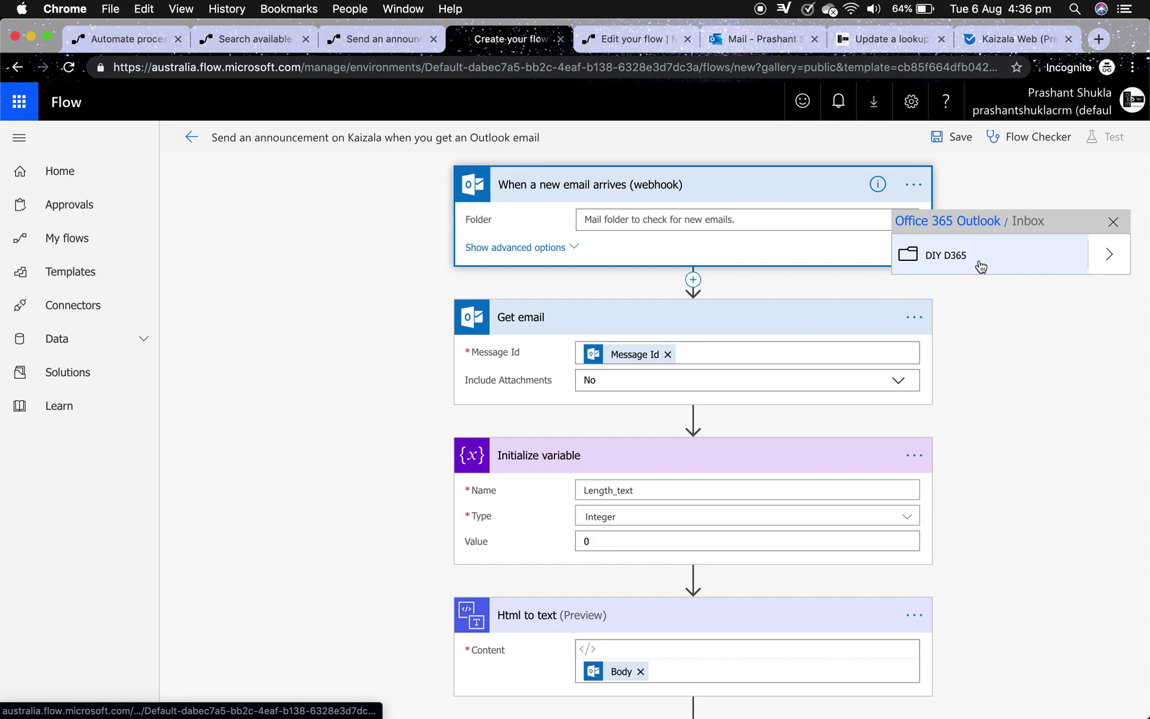
{"action": "left_click", "coordinate": [981, 266]}
Step: Set the trigger's advanced Importance and Has Attachment options both to 'Any'
{"action": "left_click", "coordinate": [538, 247]}
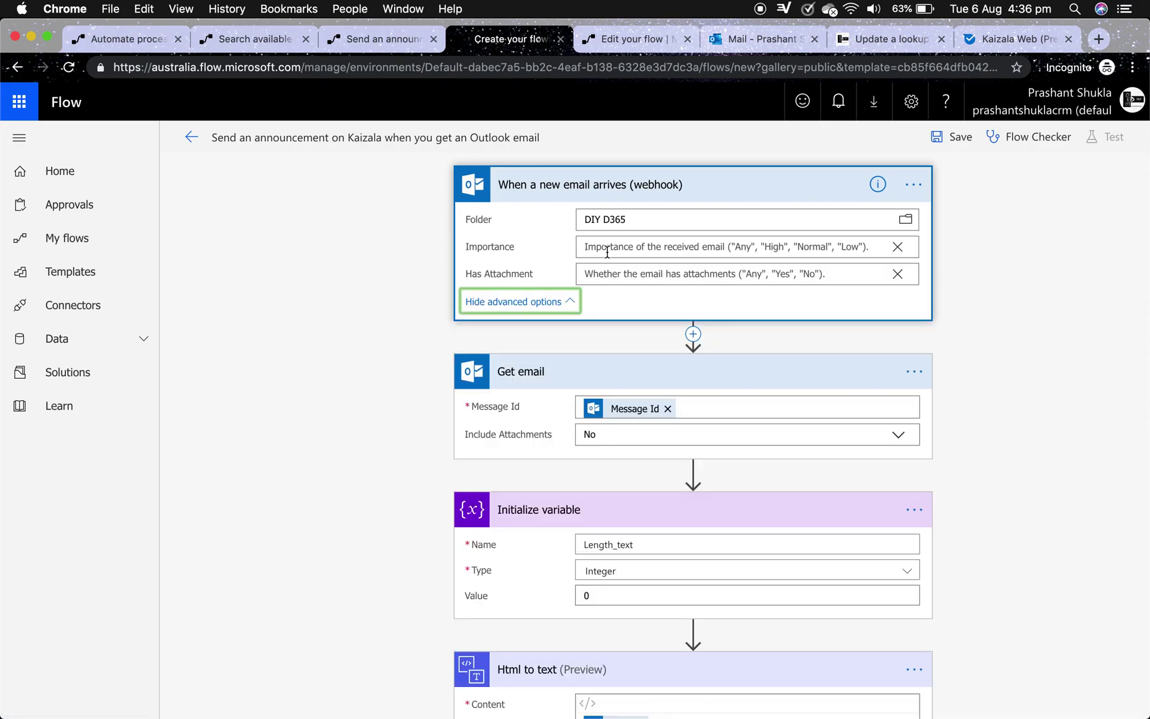
{"action": "left_click", "coordinate": [609, 248]}
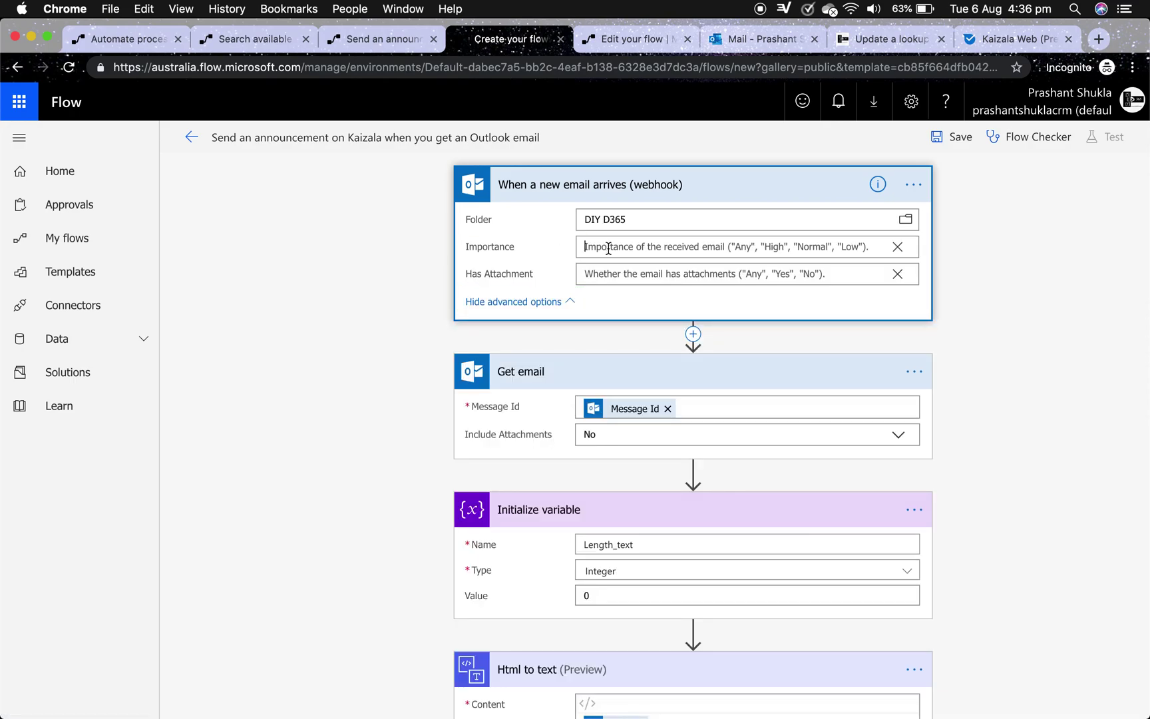
{"action": "type", "text": "Notify Kaizala Group When You Receive An Email or You Post A New Blog!"}
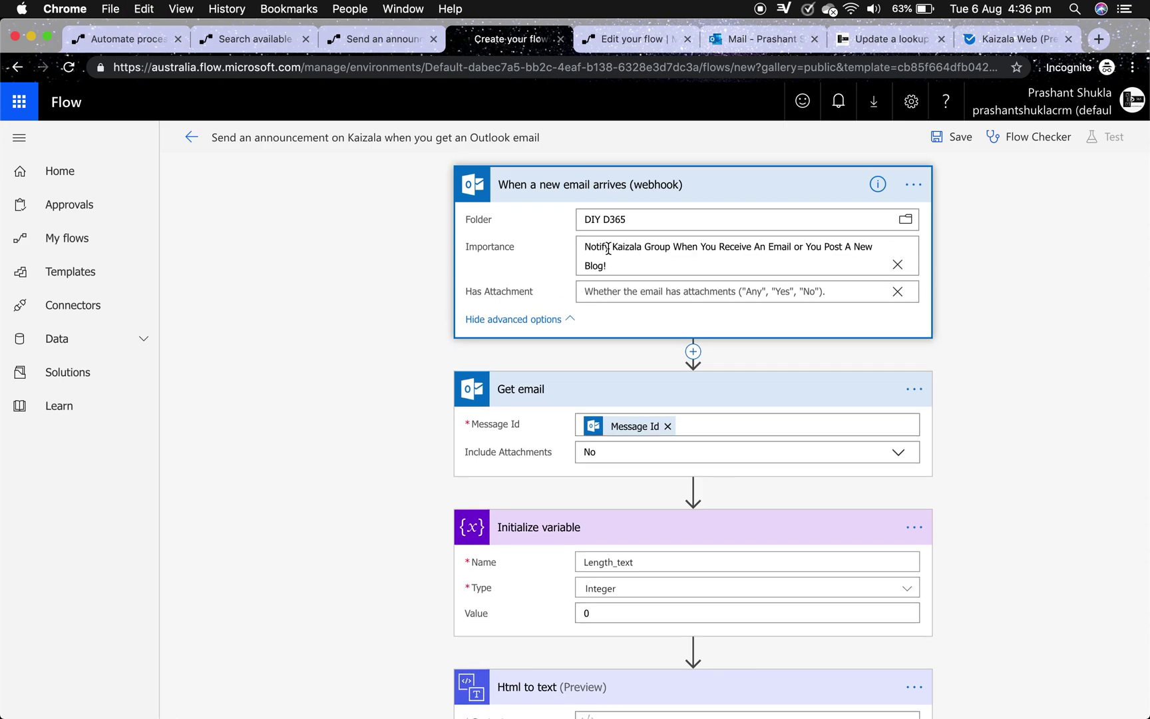
{"action": "key", "text": "super+a"}
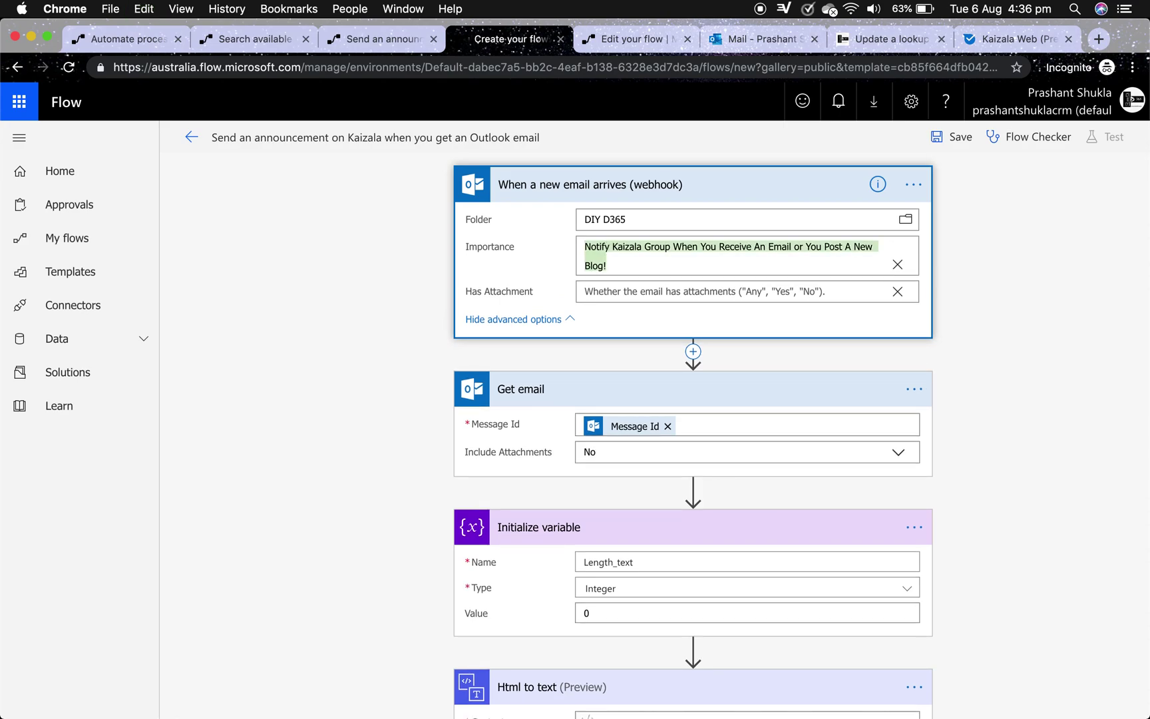
{"action": "type", "text": "\""}
{"action": "type", "text": "Any"}
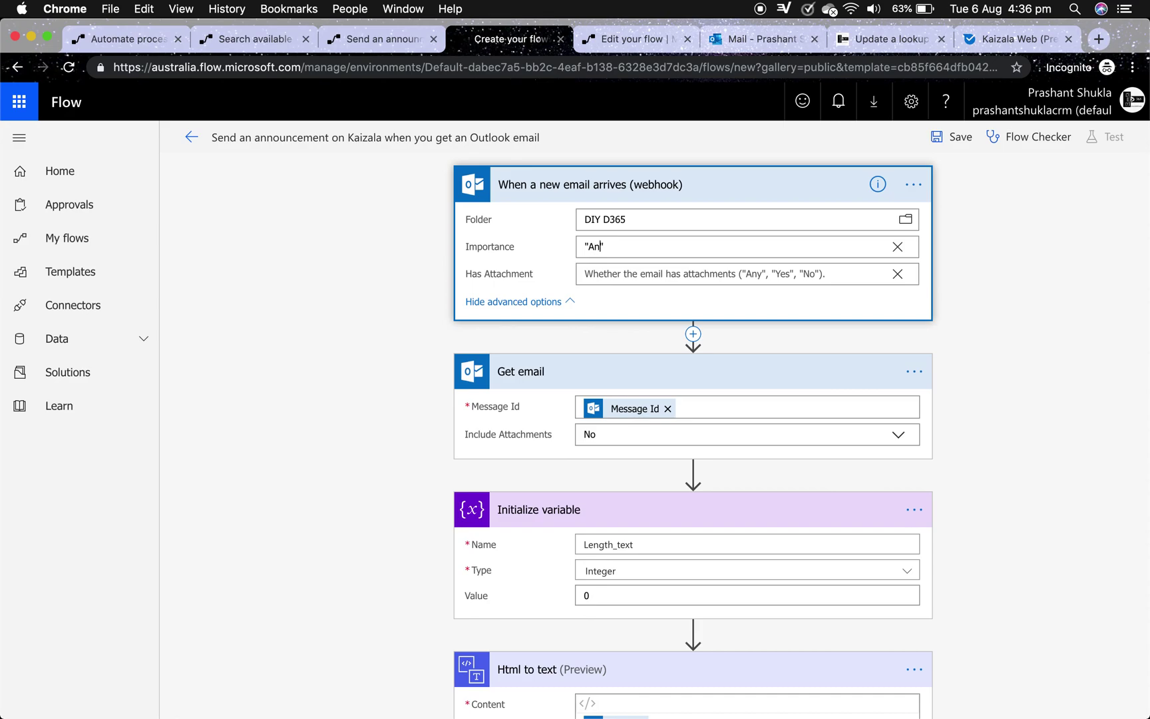
{"action": "key", "text": "super+a"}
{"action": "key", "text": "super+c"}
{"action": "left_click", "coordinate": [600, 270]}
{"action": "key", "text": "super+v"}
{"action": "scroll", "coordinate": [530, 383], "scroll_direction": "down", "scroll_amount": 1}
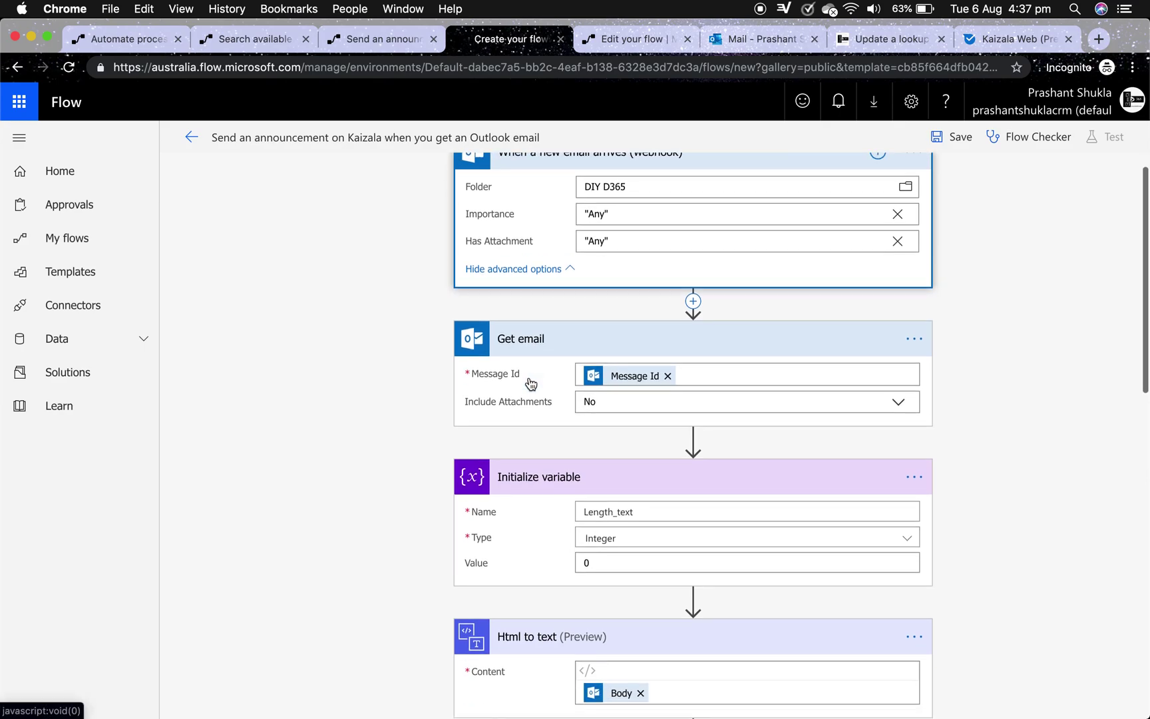
{"action": "scroll", "coordinate": [530, 383], "scroll_direction": "down", "scroll_amount": 1}
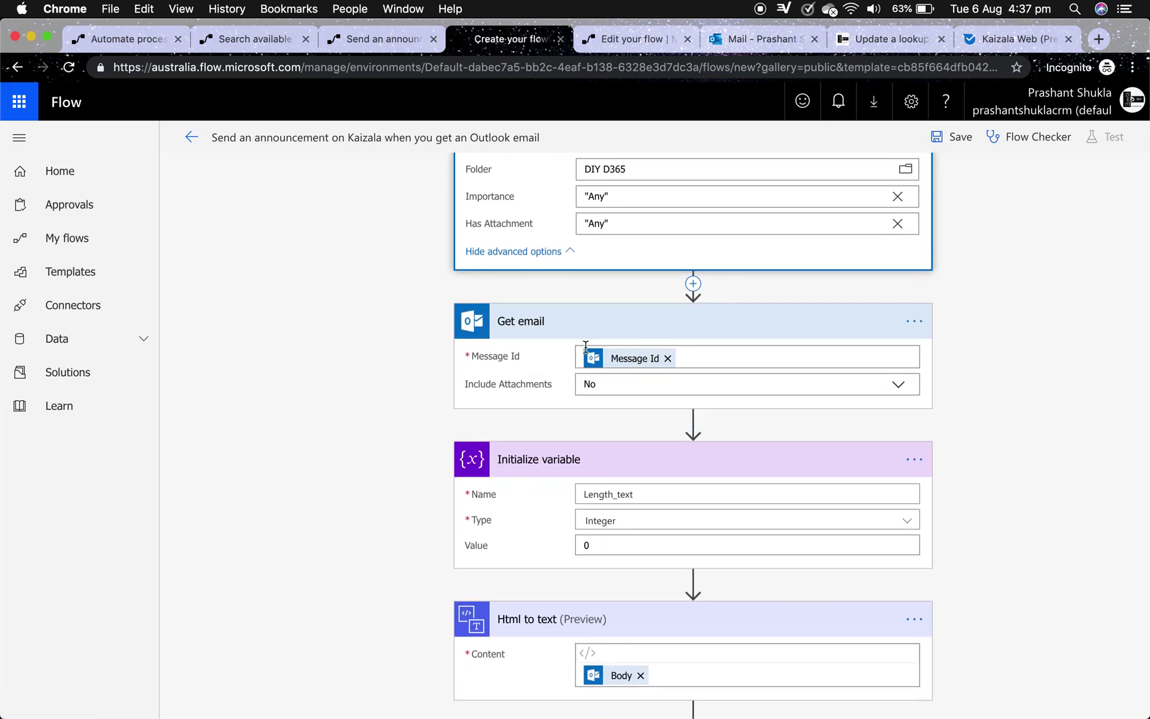
{"action": "scroll", "coordinate": [537, 343], "scroll_direction": "down", "scroll_amount": 5}
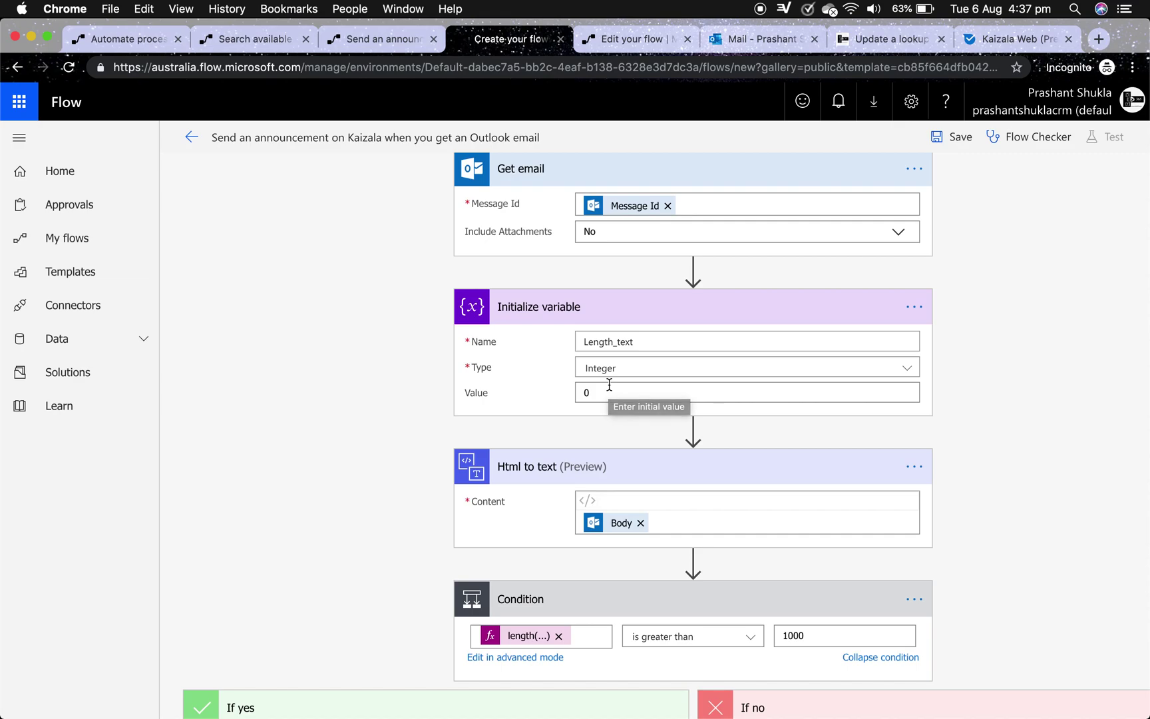
{"action": "scroll", "coordinate": [609, 384], "scroll_direction": "down", "scroll_amount": 3}
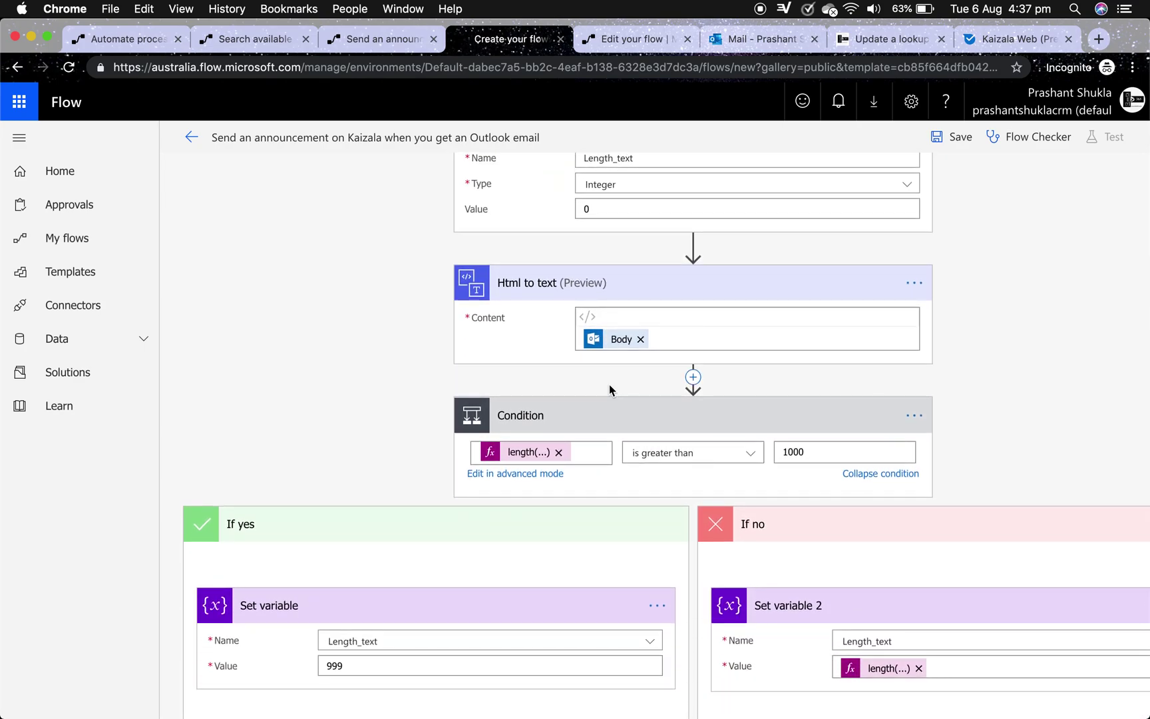
{"action": "scroll", "coordinate": [583, 343], "scroll_direction": "down", "scroll_amount": 3}
{"action": "scroll", "coordinate": [583, 343], "scroll_direction": "down", "scroll_amount": 5}
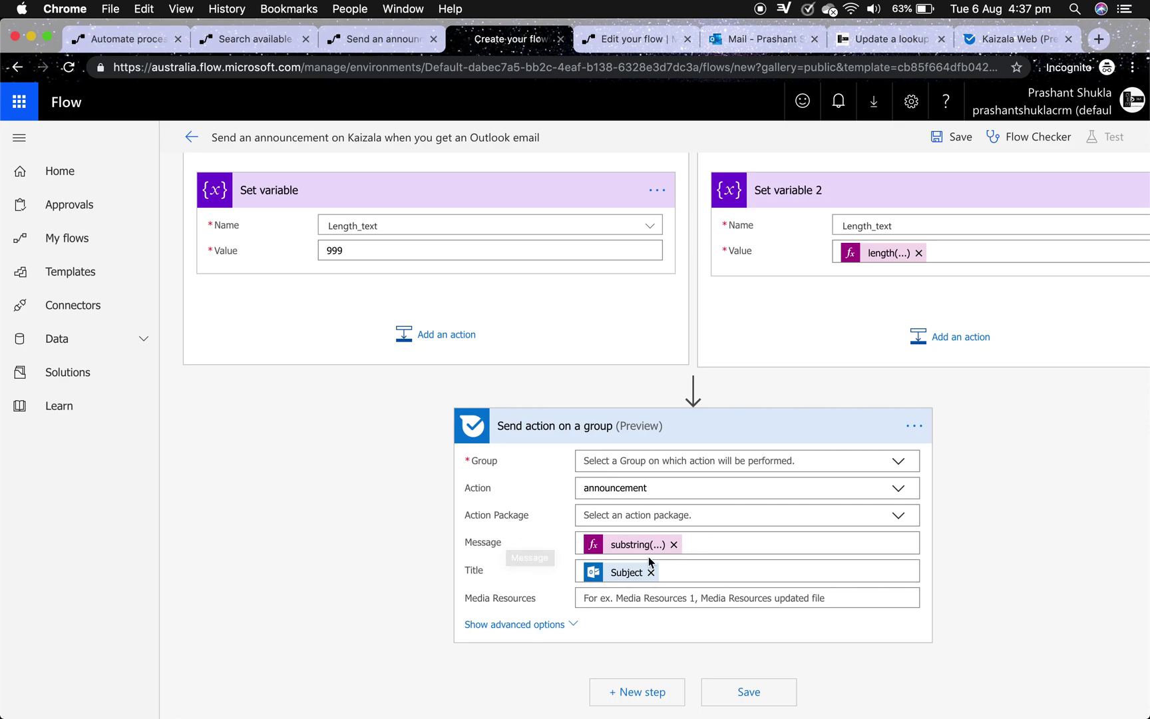
Step: Save the flow posting to the Flows group titled 'DIY D365 Posted A New Blog'
{"action": "left_click", "coordinate": [611, 38]}
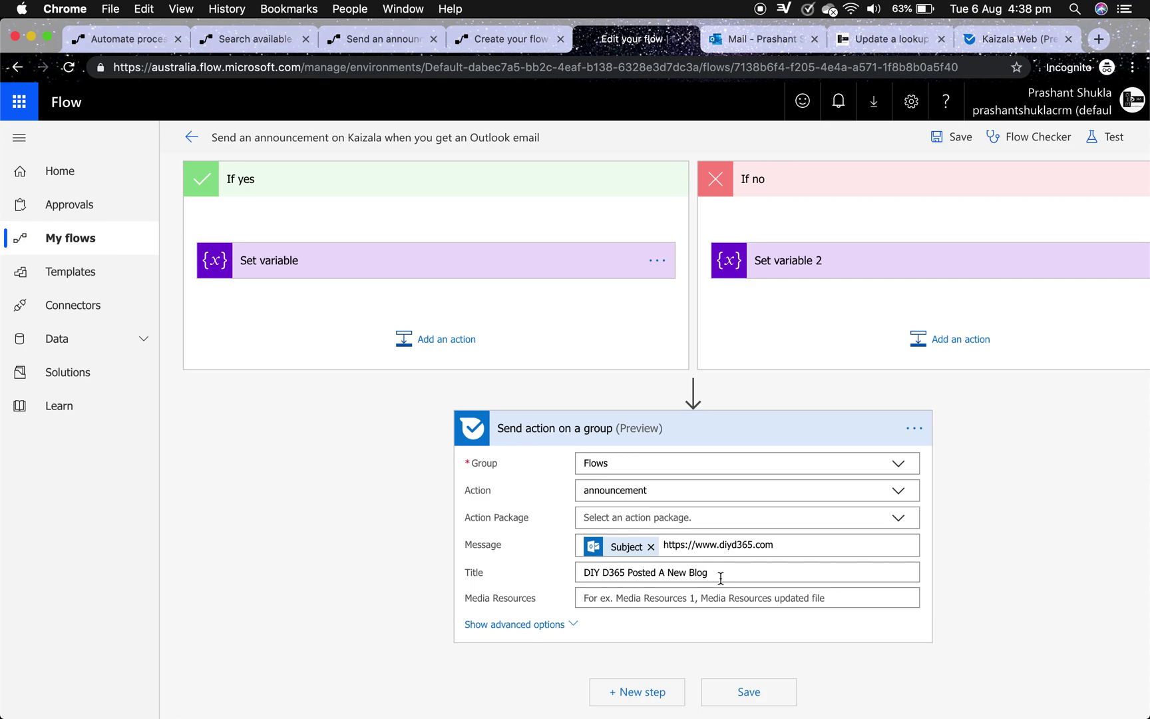
{"action": "left_click", "coordinate": [749, 693]}
{"action": "scroll", "coordinate": [826, 449], "scroll_direction": "up", "scroll_amount": 10}
{"action": "scroll", "coordinate": [829, 450], "scroll_direction": "up", "scroll_amount": 2}
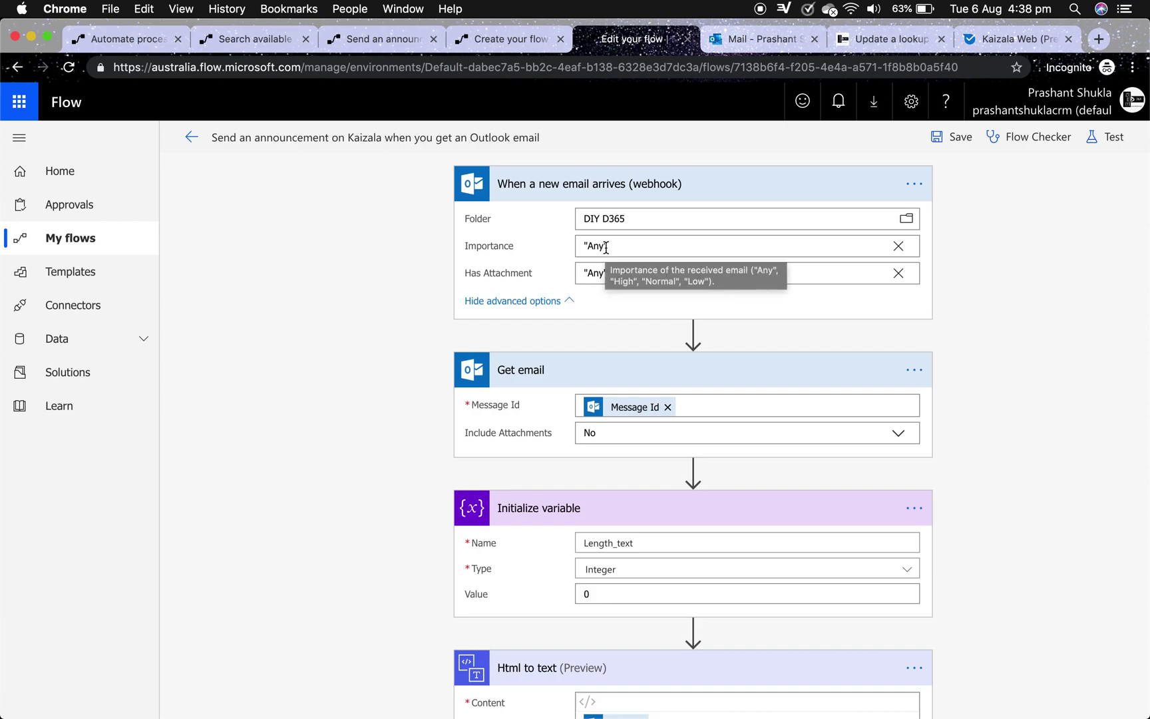
Step: Scroll down through the saved flow's steps to review them
{"action": "scroll", "coordinate": [624, 328], "scroll_direction": "down", "scroll_amount": 5}
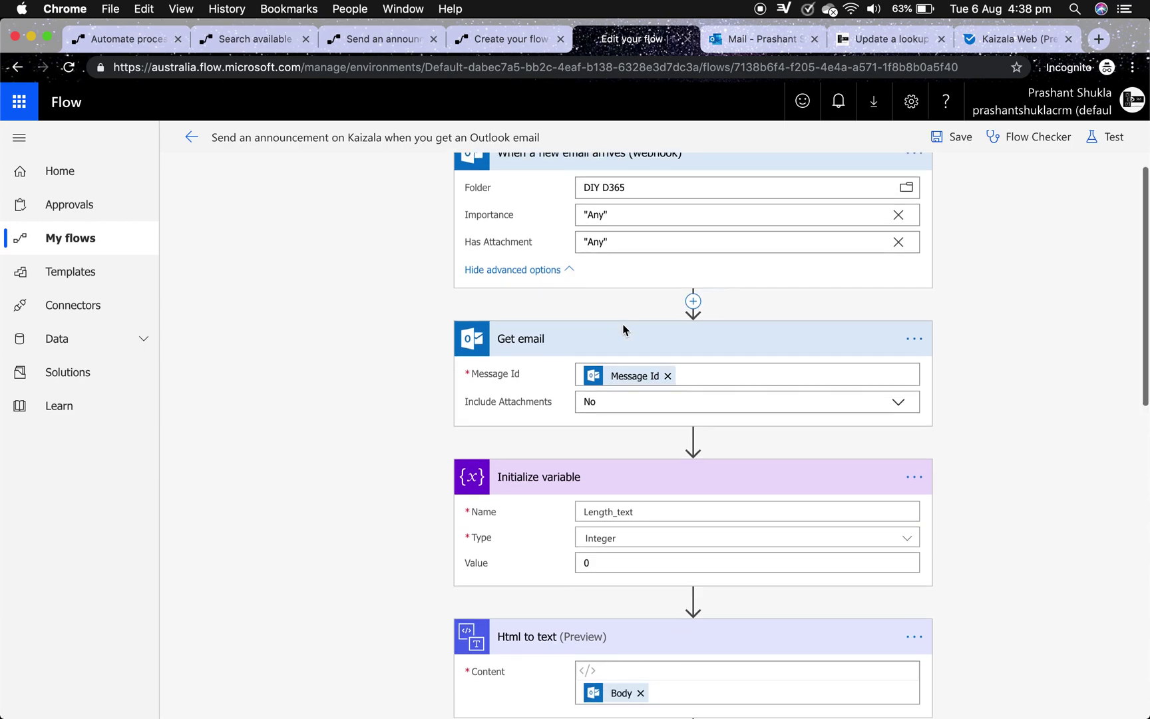
{"action": "scroll", "coordinate": [623, 329], "scroll_direction": "down", "scroll_amount": 15}
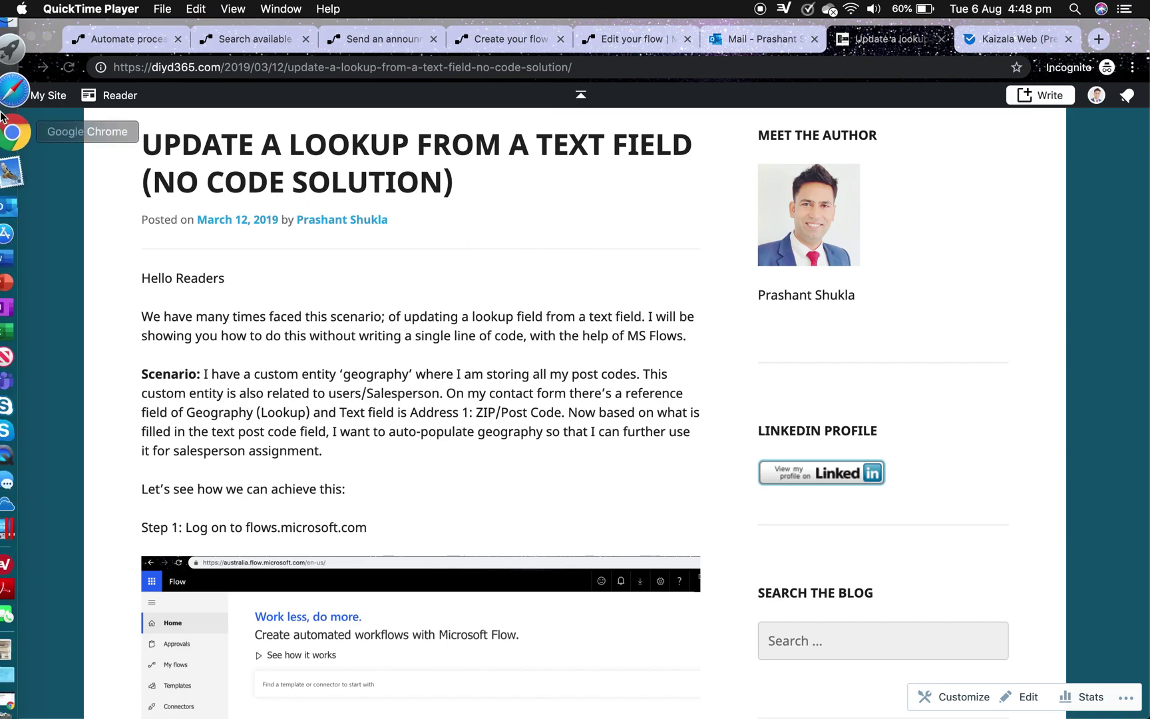
Step: Publish the WordPress post 'Notify Kaizala Group When You Receive An Email or You Post A New Blog!'
{"action": "right_click", "coordinate": [13, 123]}
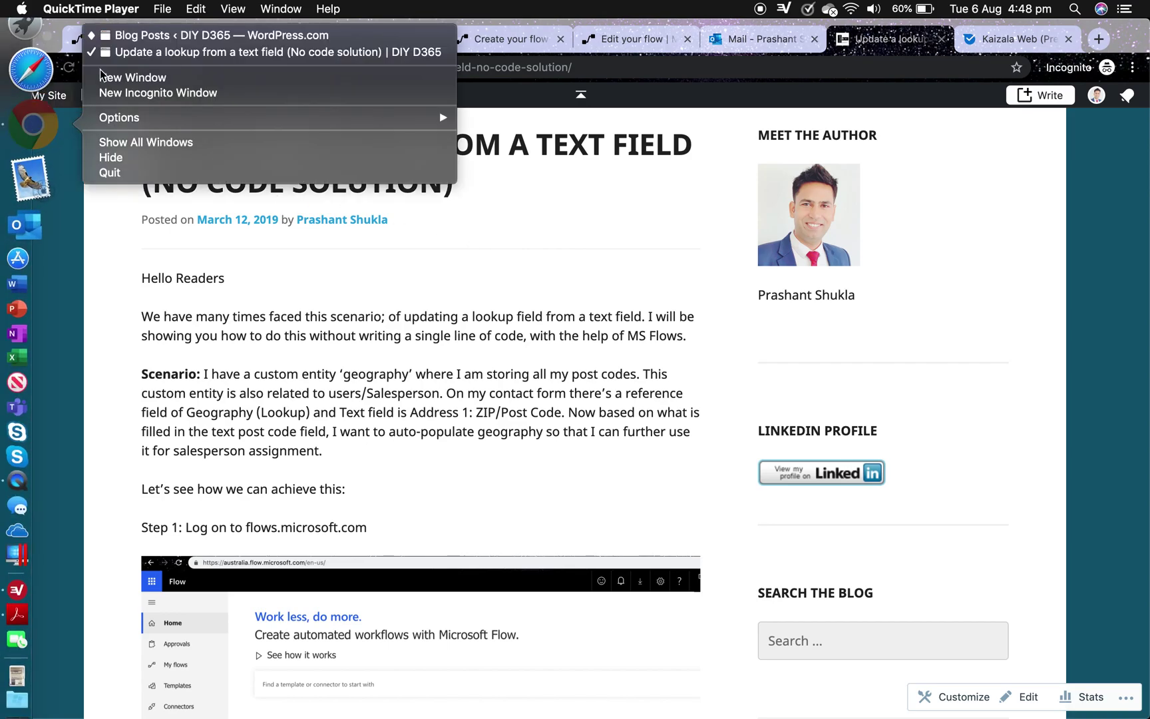
{"action": "left_click", "coordinate": [159, 38]}
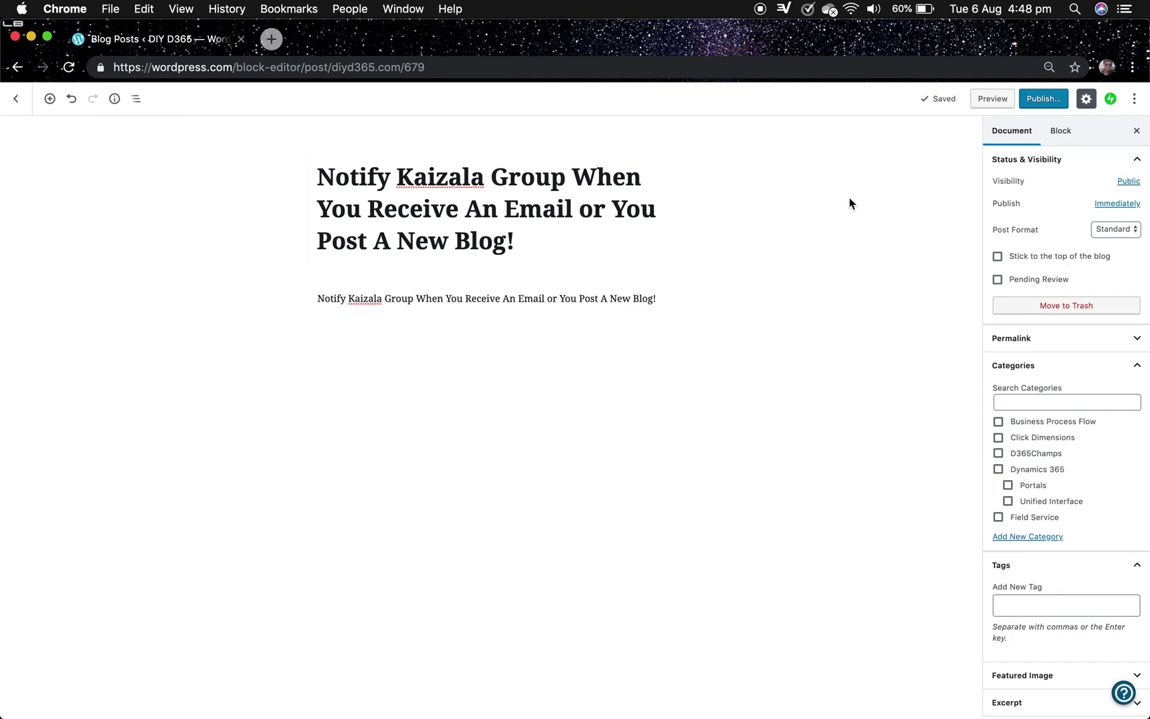
{"action": "left_click", "coordinate": [1047, 101]}
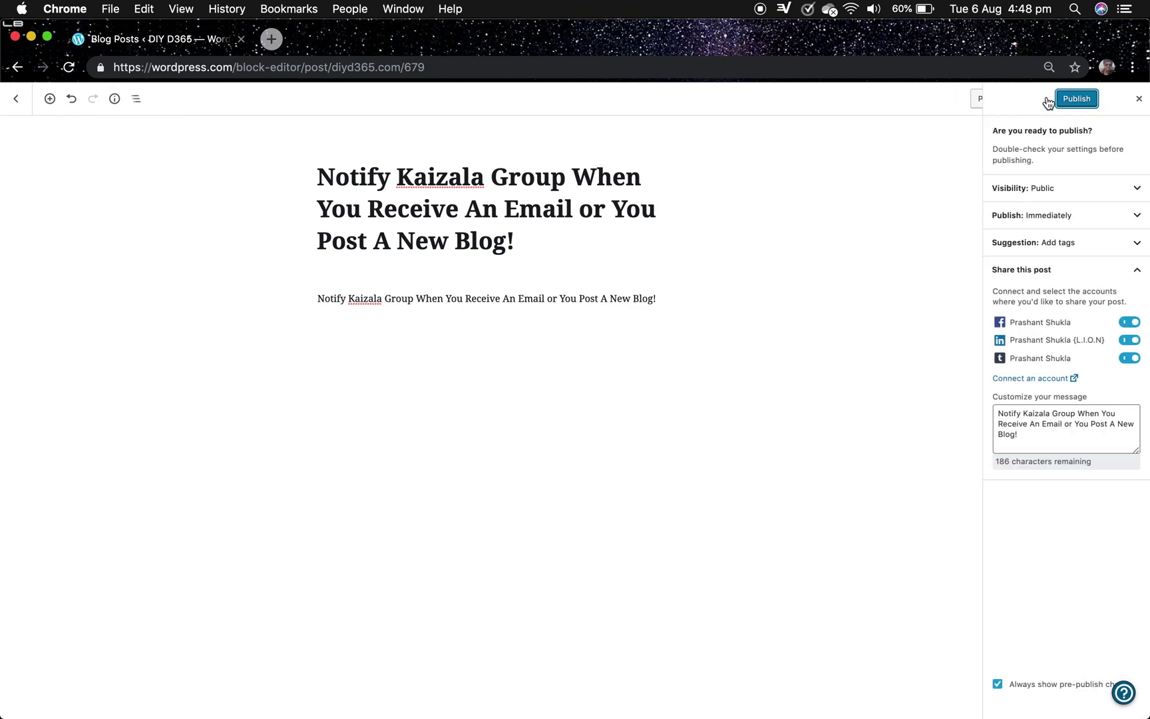
{"action": "left_click", "coordinate": [1062, 98]}
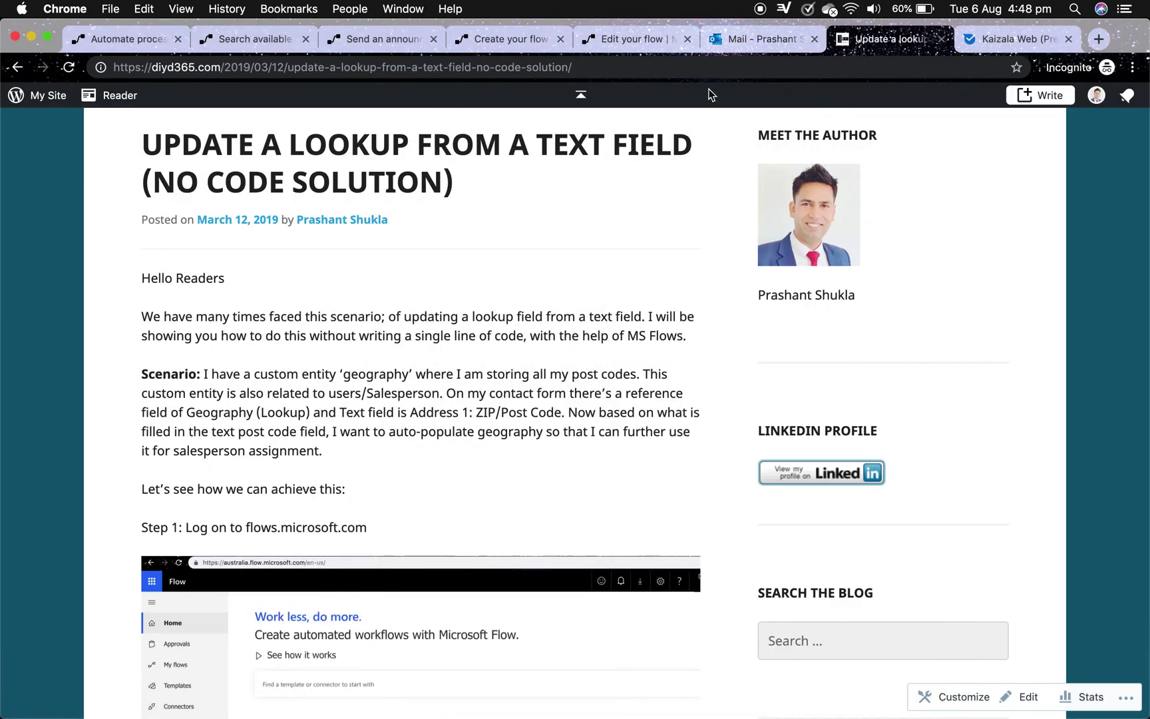
Step: Check the Kaizala group's announcement and view the new post live on the DIY D365 blog
{"action": "left_click", "coordinate": [987, 44]}
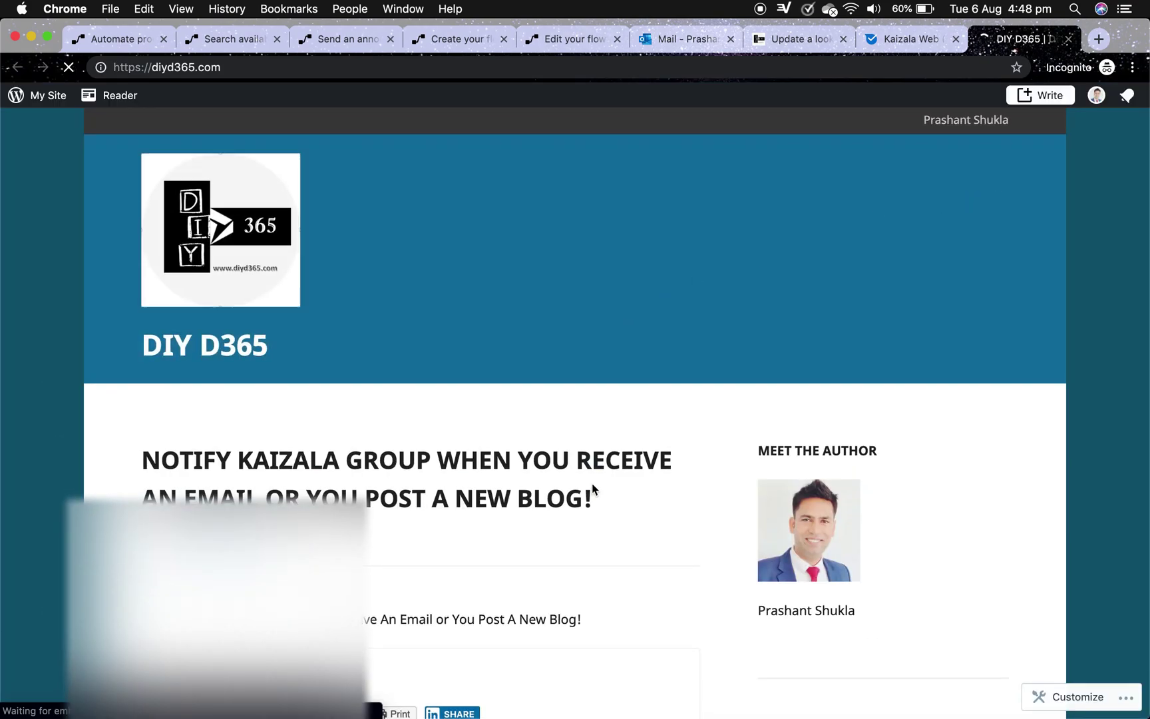
{"action": "scroll", "coordinate": [594, 490], "scroll_direction": "down", "scroll_amount": 3}
{"action": "scroll", "coordinate": [595, 490], "scroll_direction": "down", "scroll_amount": 2}
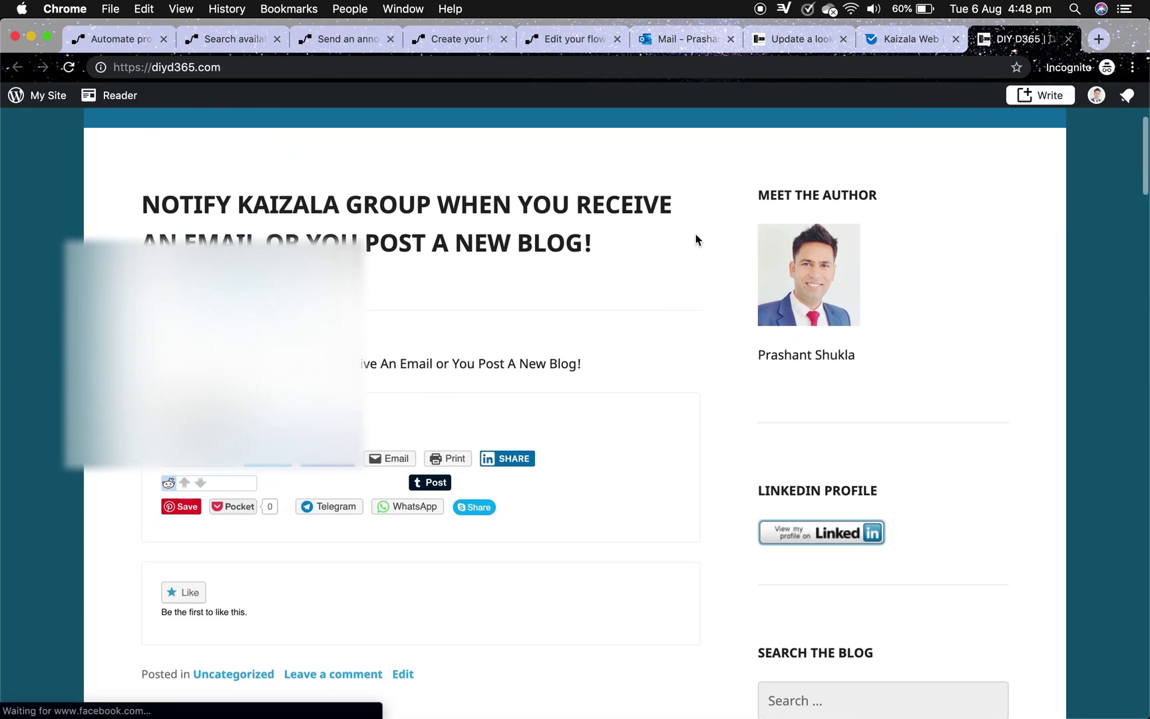